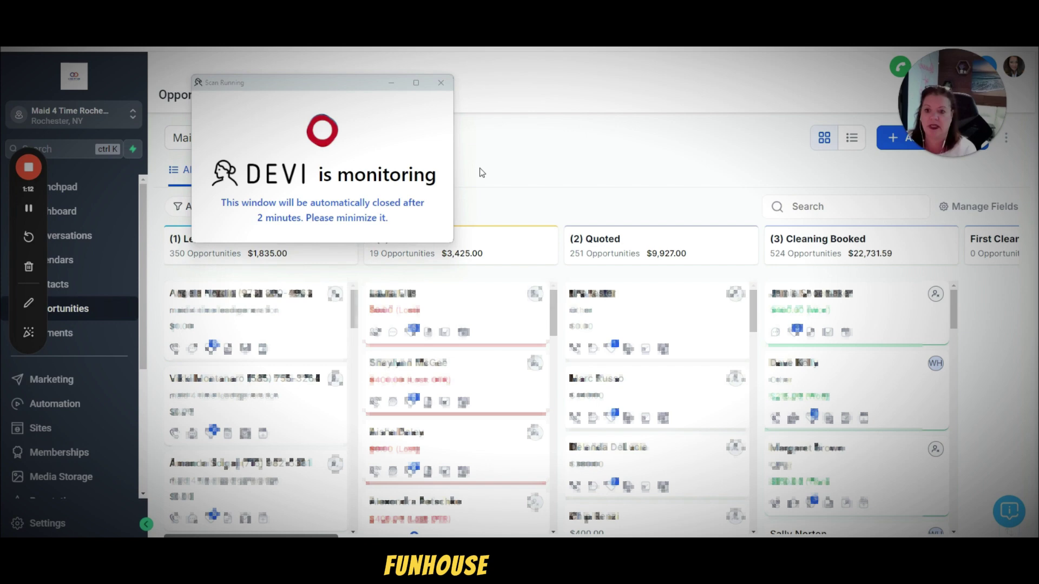
Close the DEVI monitoring pop-up and scroll the Cleaning Booked column back to the top.
click(440, 83)
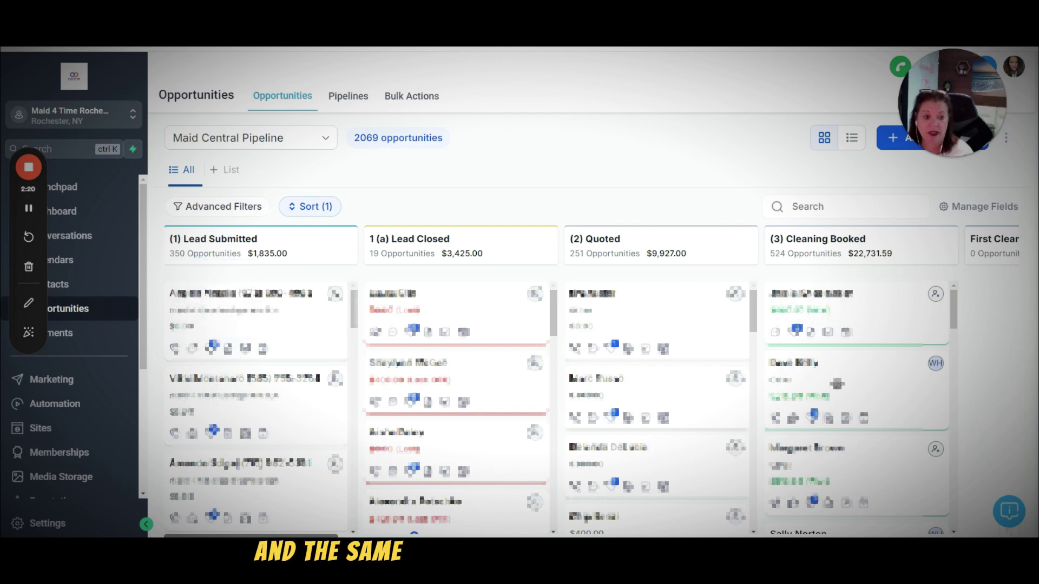
scroll(870, 389, down, 1)
scroll(869, 390, down, 2)
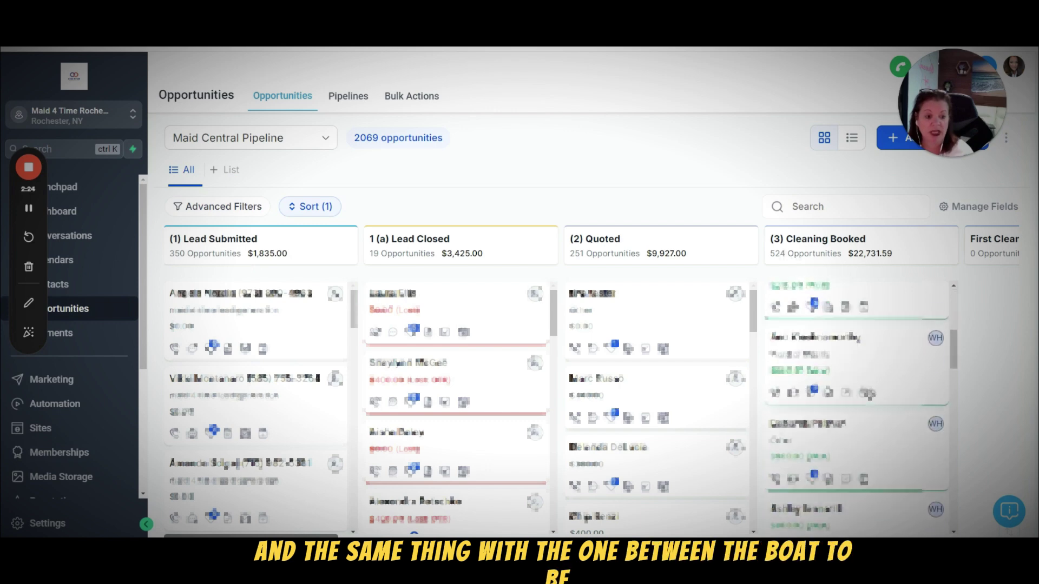
scroll(870, 390, up, 3)
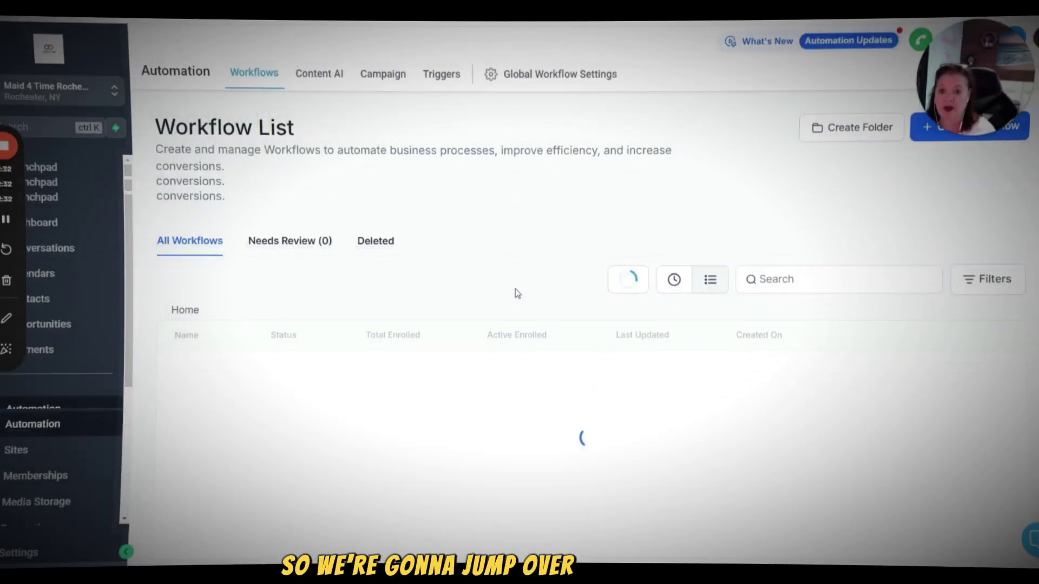
Create a new workflow from scratch under Automation > Workflows.
scroll(482, 225, down, 5)
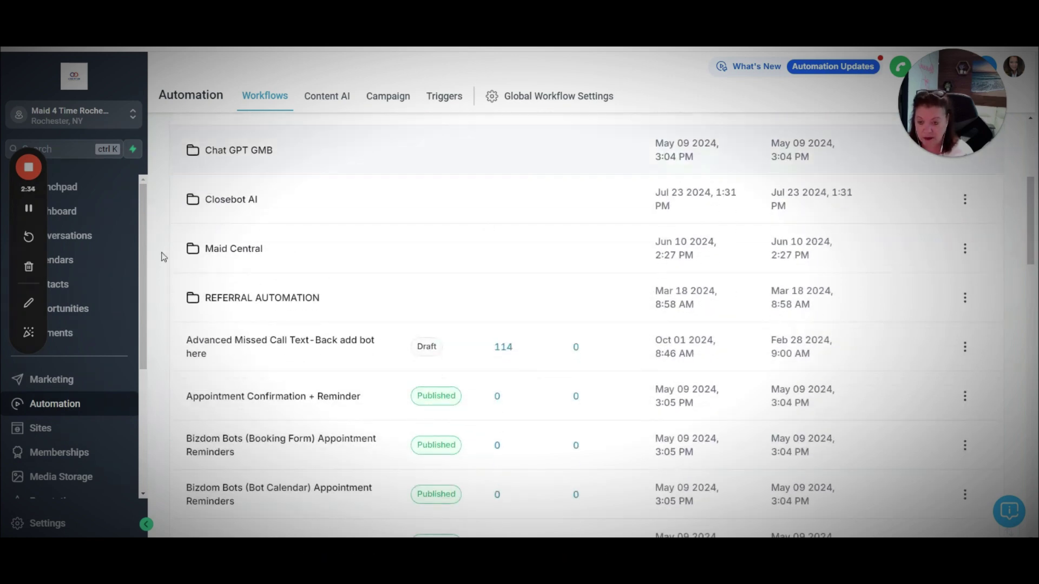
scroll(297, 396, up, 1)
scroll(297, 397, up, 4)
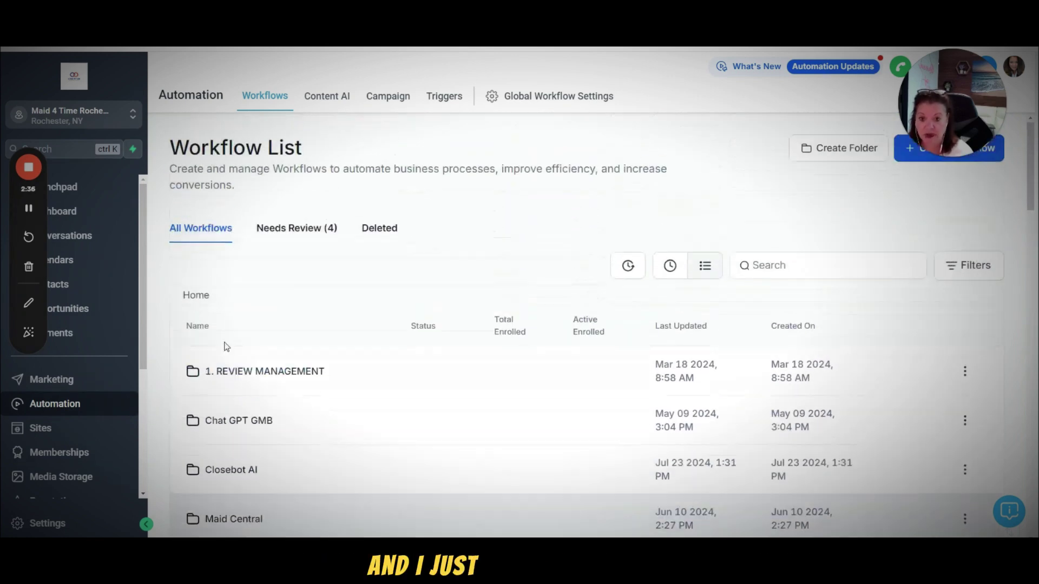
click(951, 148)
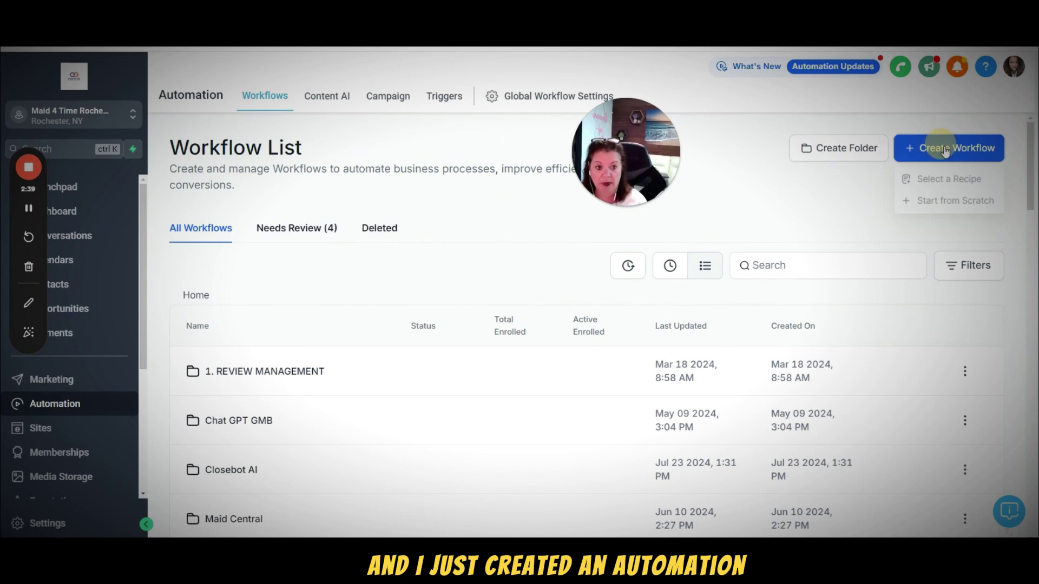
click(923, 209)
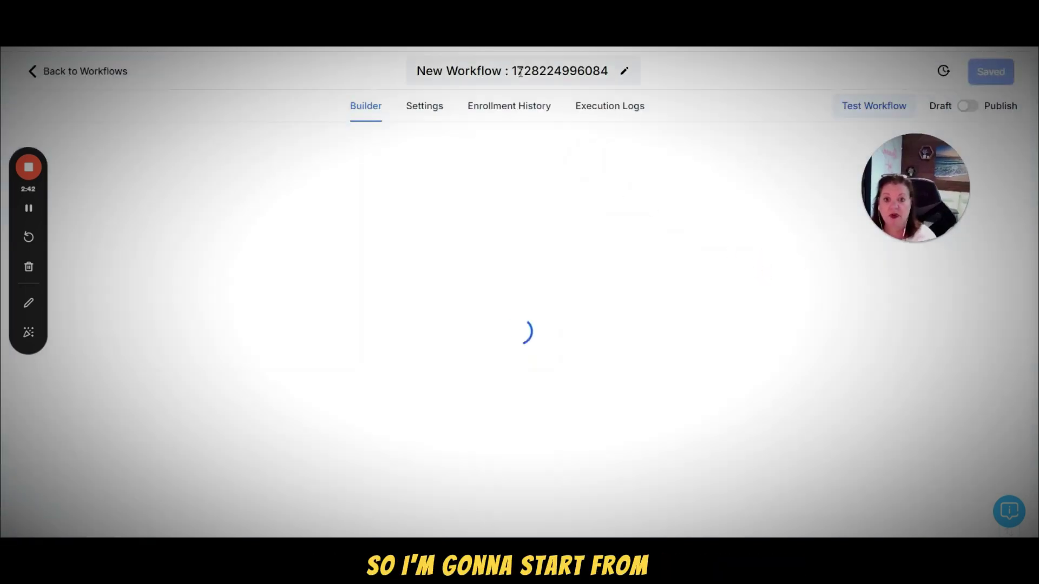
Rename the workflow title to '$ Value Added Maid Central'.
double_click(535, 71)
click(534, 75)
double_click(535, 71)
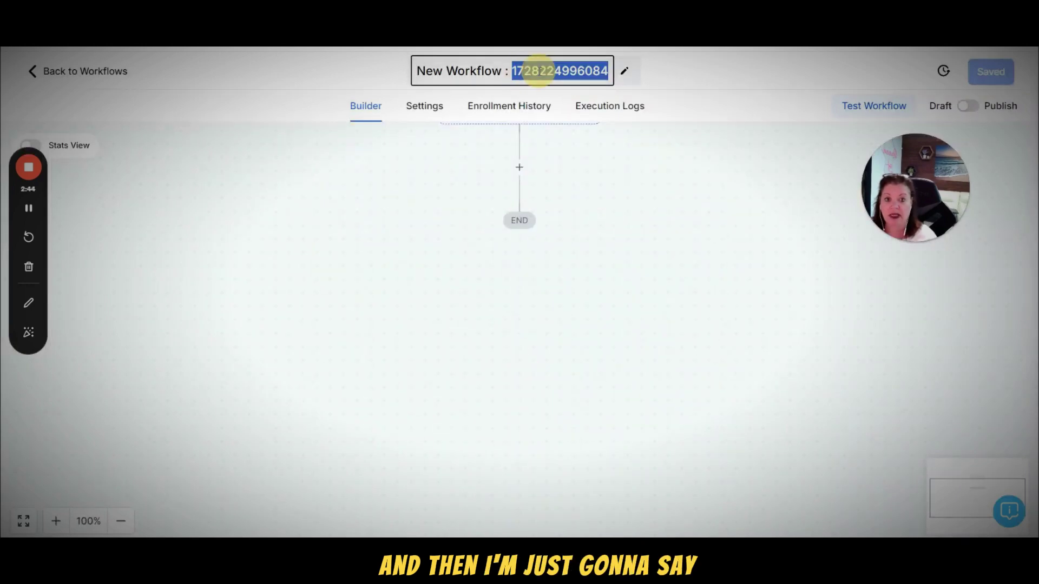
key(ctrl+a)
text(V)
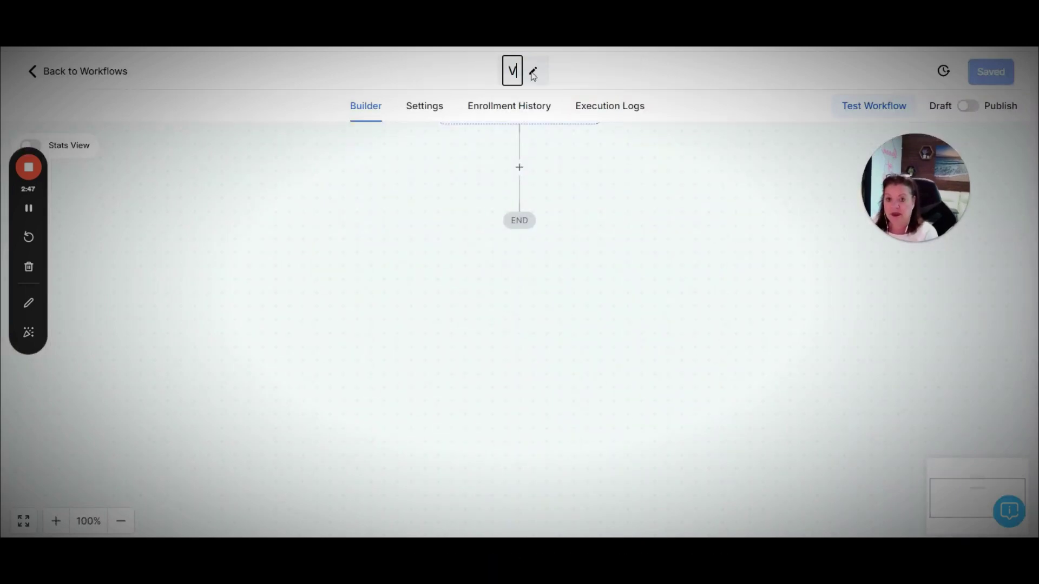
text(alue Added)
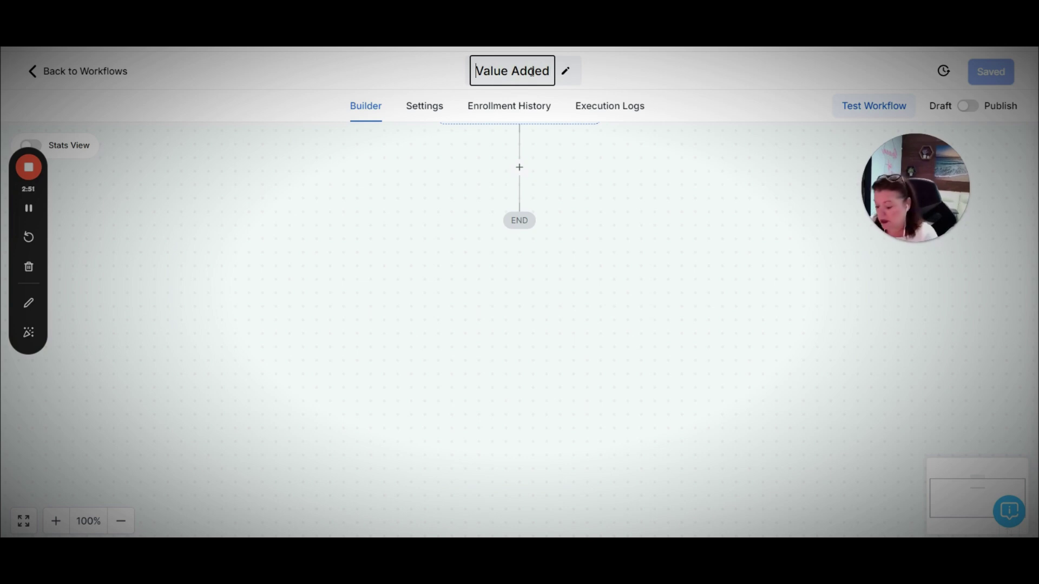
key(Home)
text($)
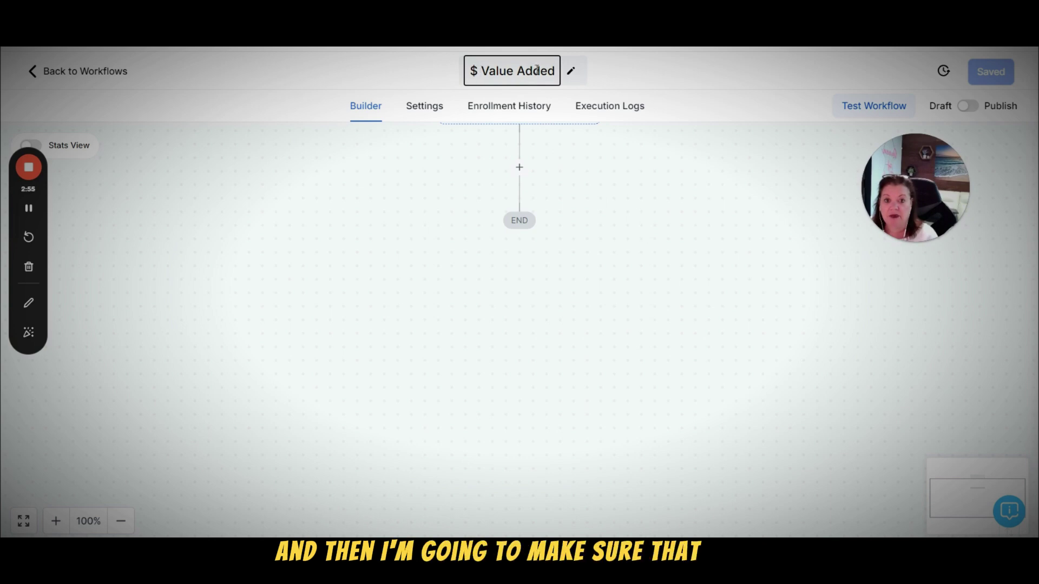
click(556, 70)
text(Maid )
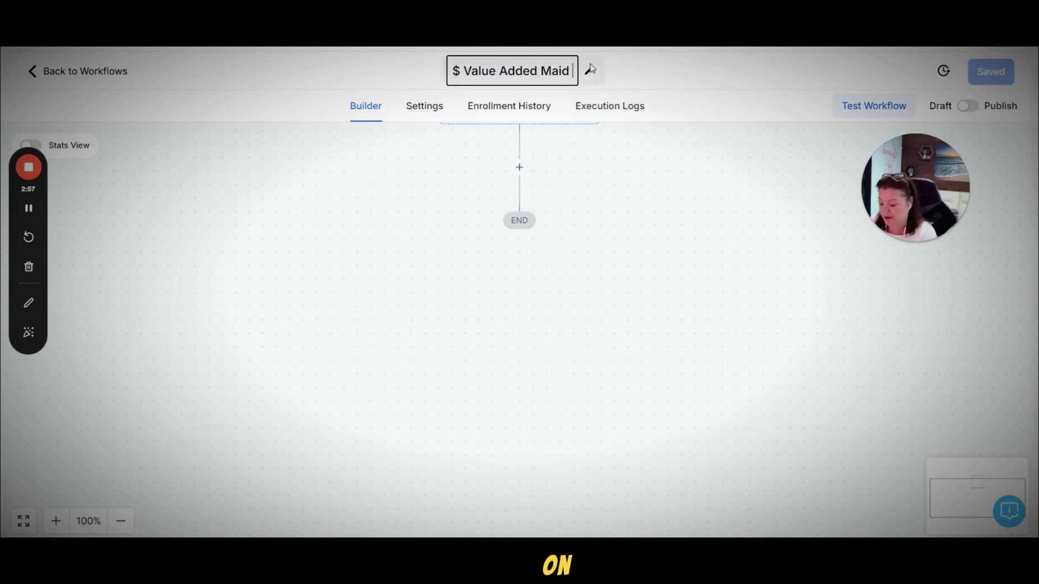
text(Central)
click(644, 182)
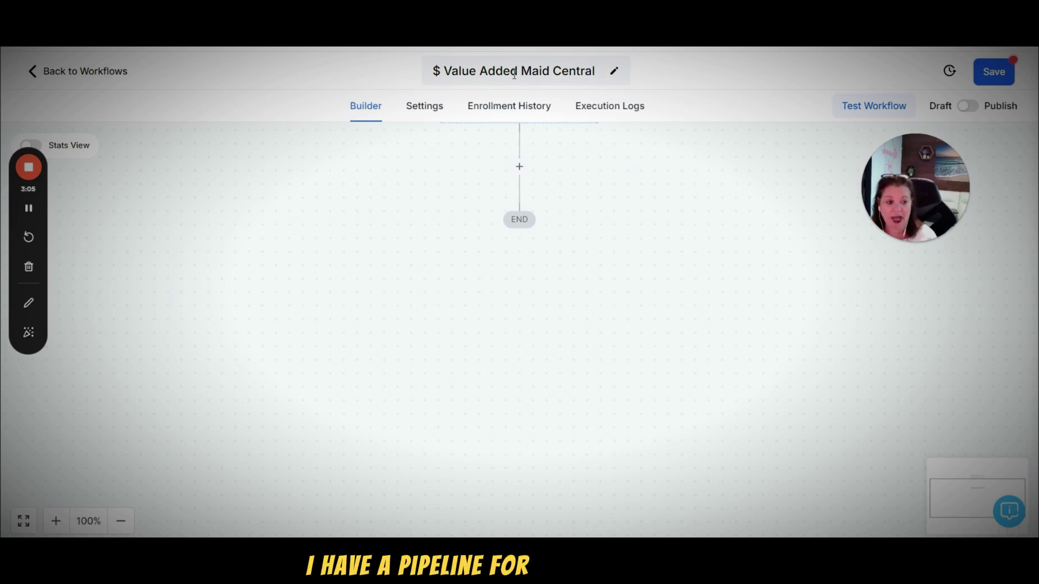
scroll(501, 186, up, 3)
Add a Pipeline Stage Changed trigger filtered to In pipeline = Maid Central Pipeline.
click(510, 183)
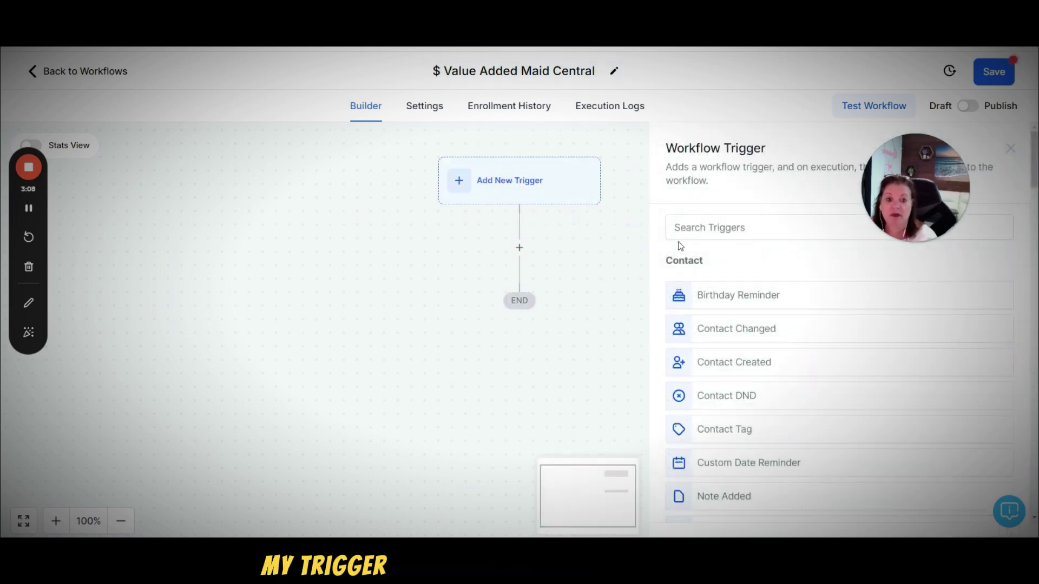
click(719, 227)
text(pip)
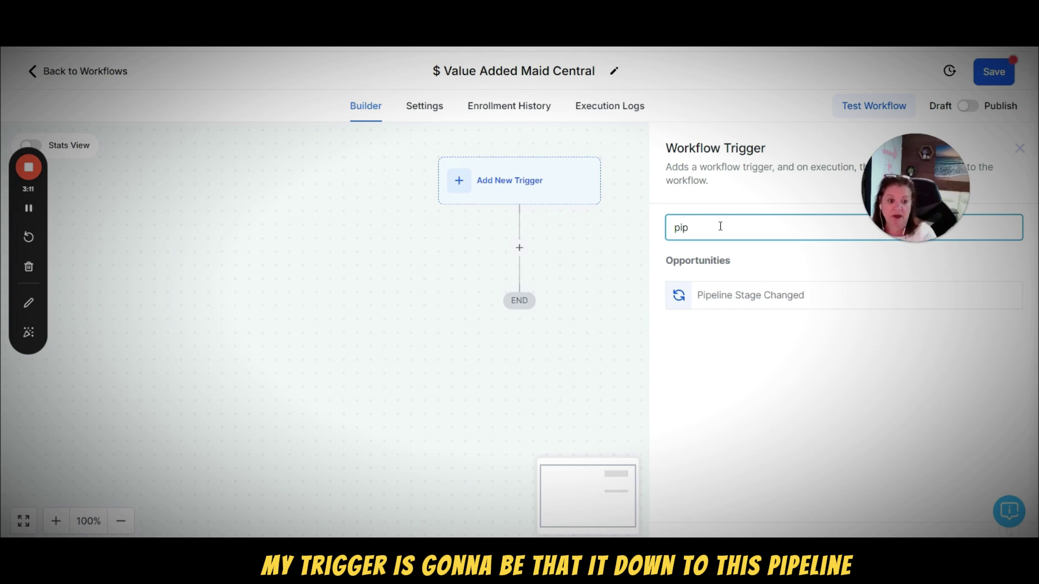
click(728, 295)
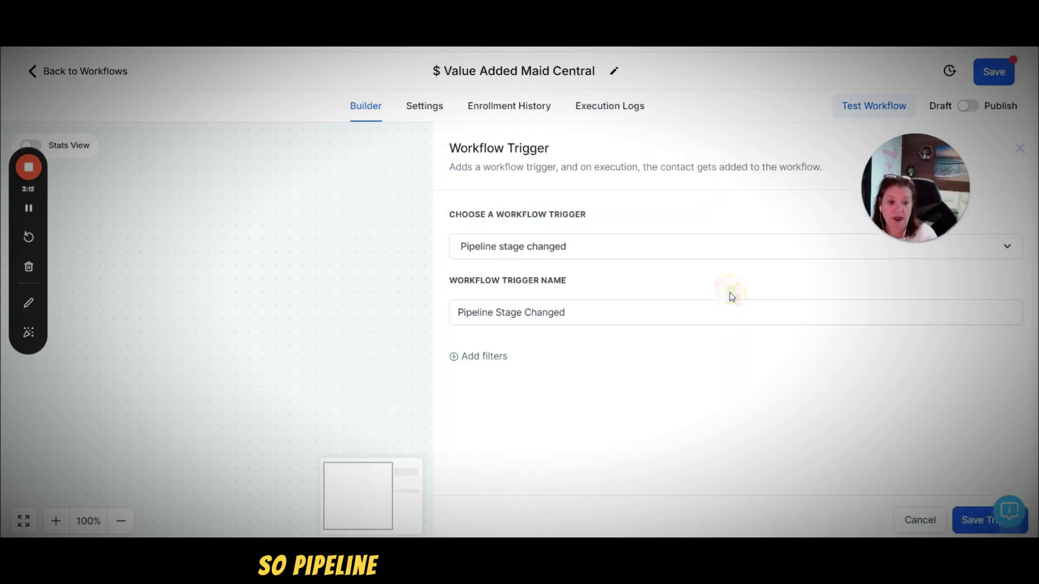
click(511, 362)
click(539, 372)
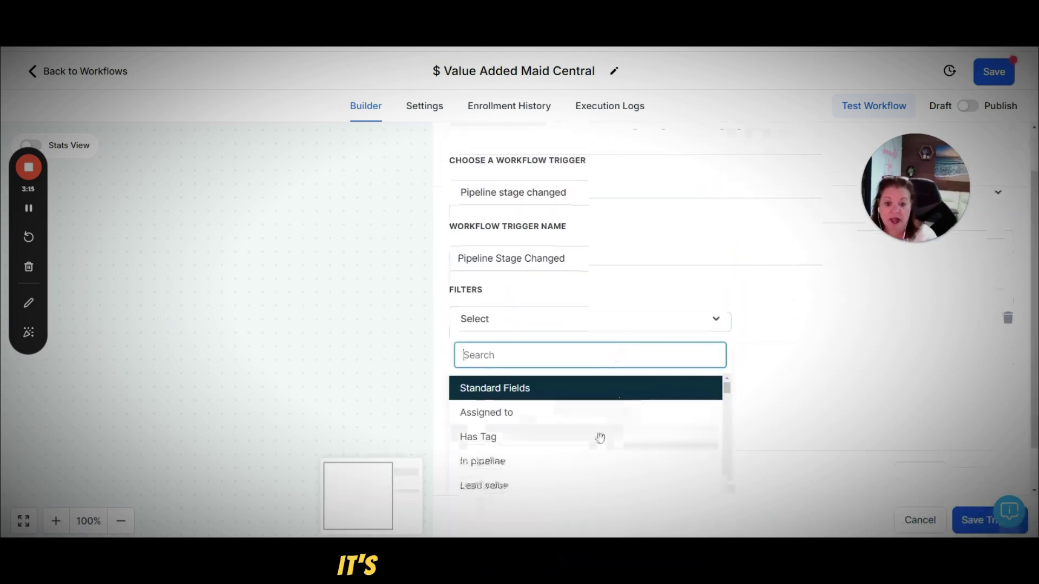
scroll(599, 437, down, 1)
click(644, 416)
click(781, 371)
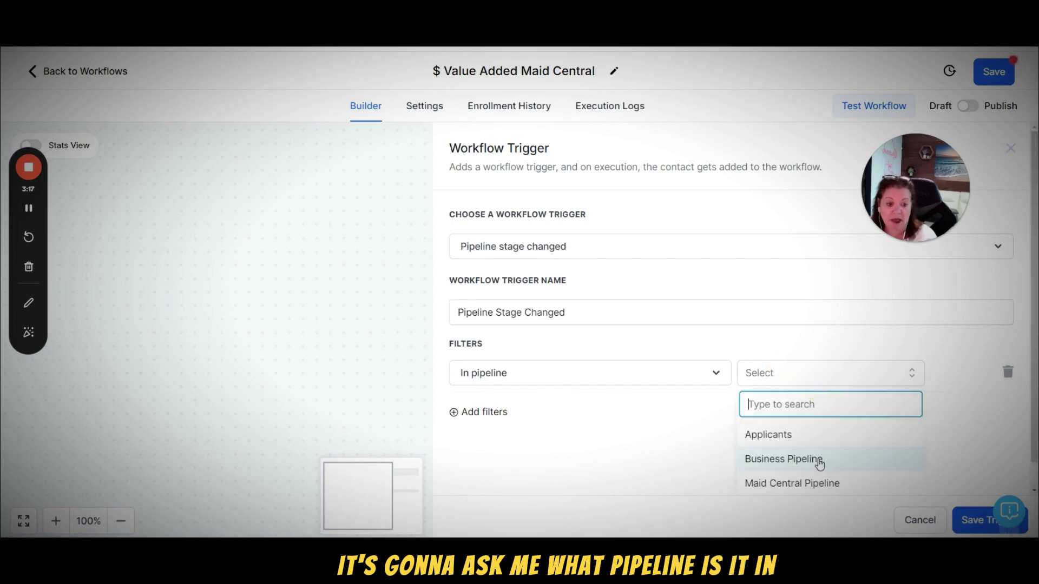
click(820, 483)
Add a Pipeline stage = (1) Lead Submitted filter and save the trigger.
click(501, 413)
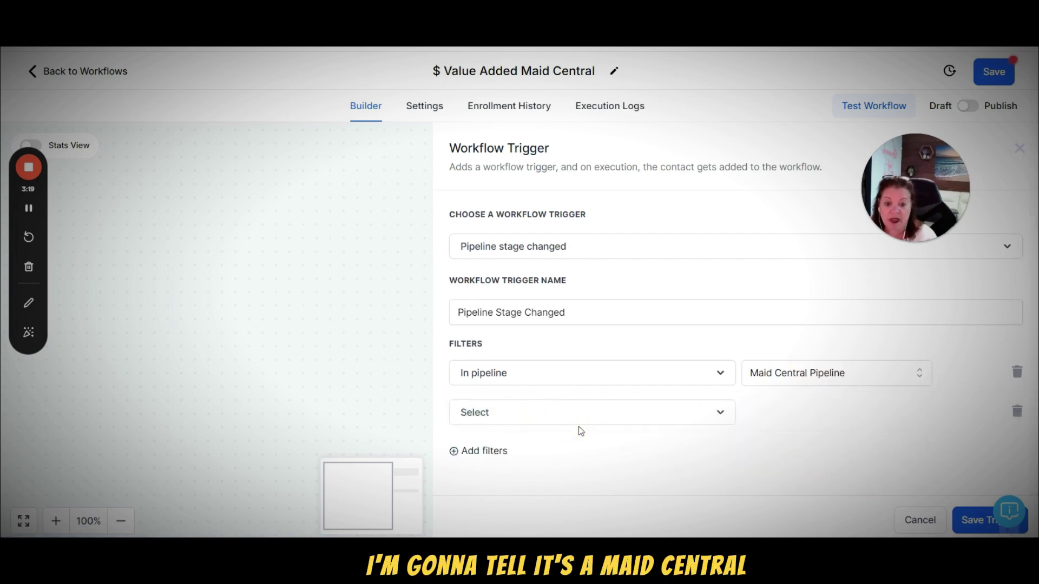
click(512, 419)
scroll(535, 476, down, 1)
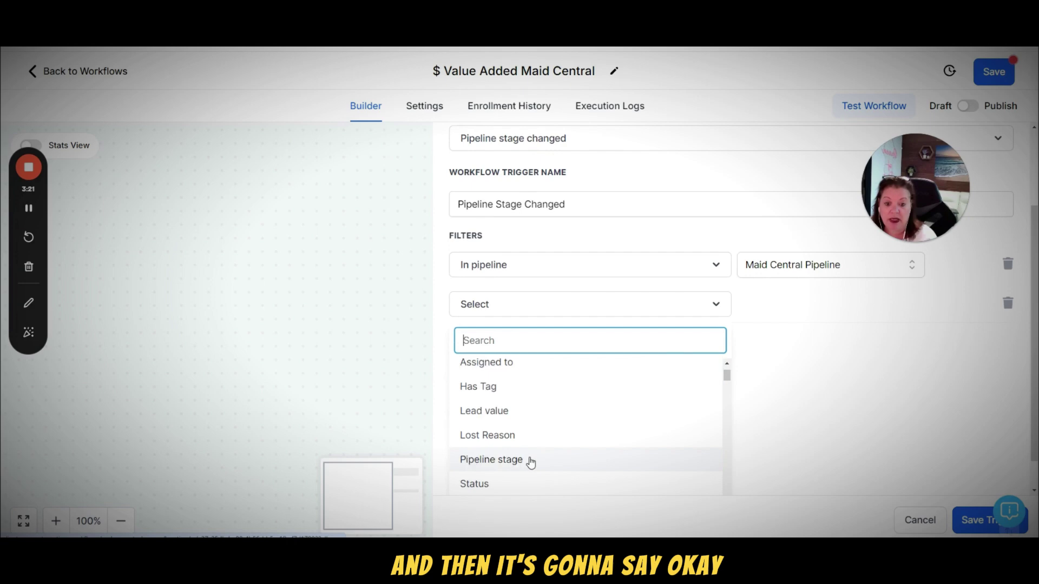
scroll(530, 462, down, 1)
click(512, 441)
click(811, 415)
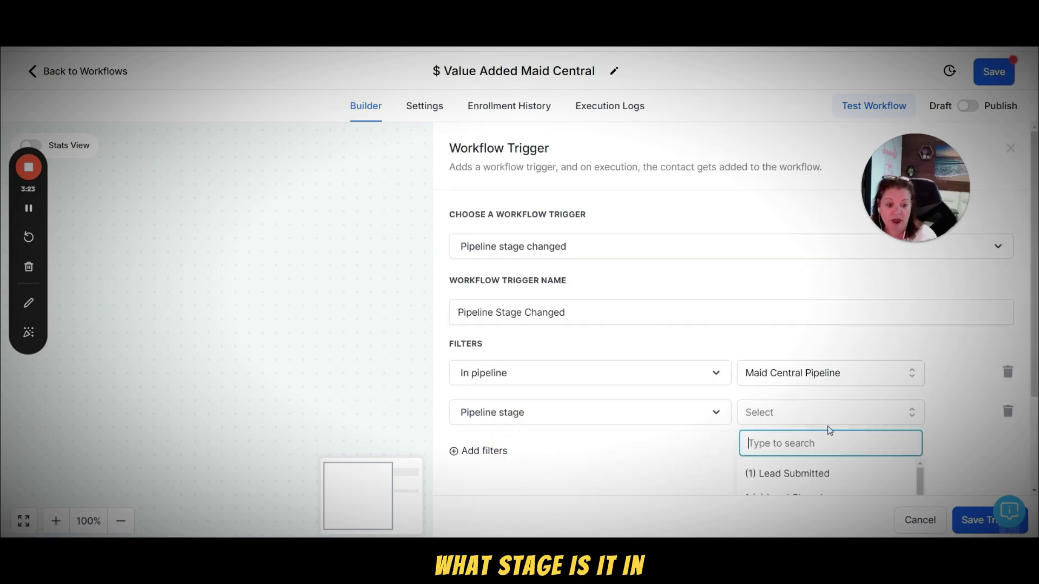
click(807, 421)
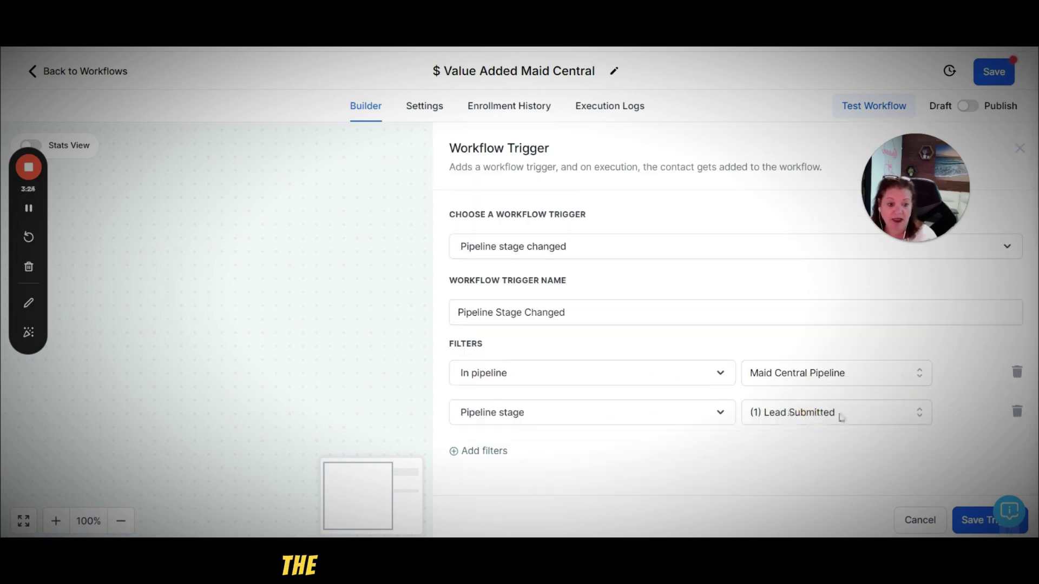
click(972, 520)
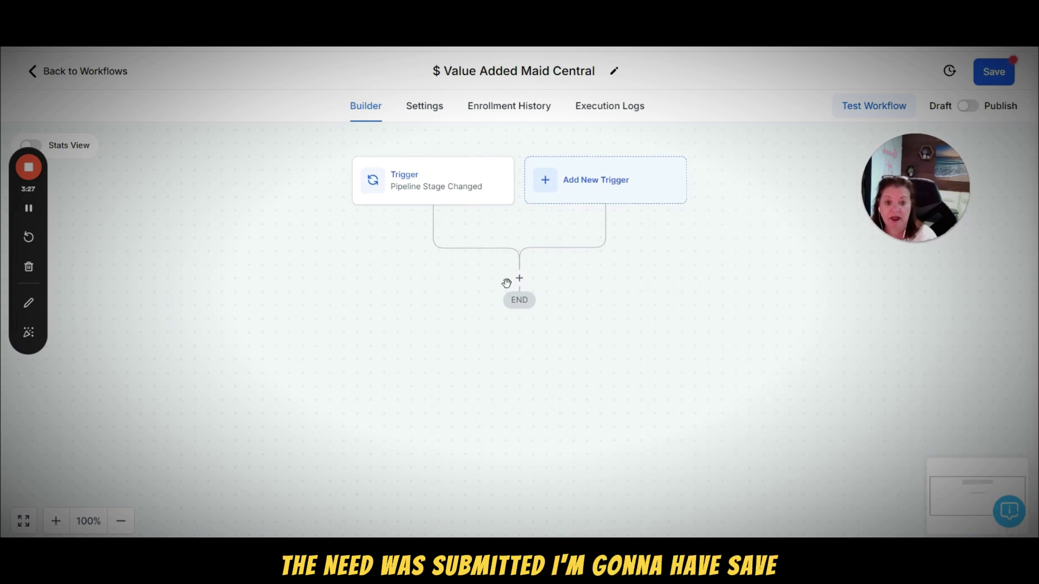
click(519, 279)
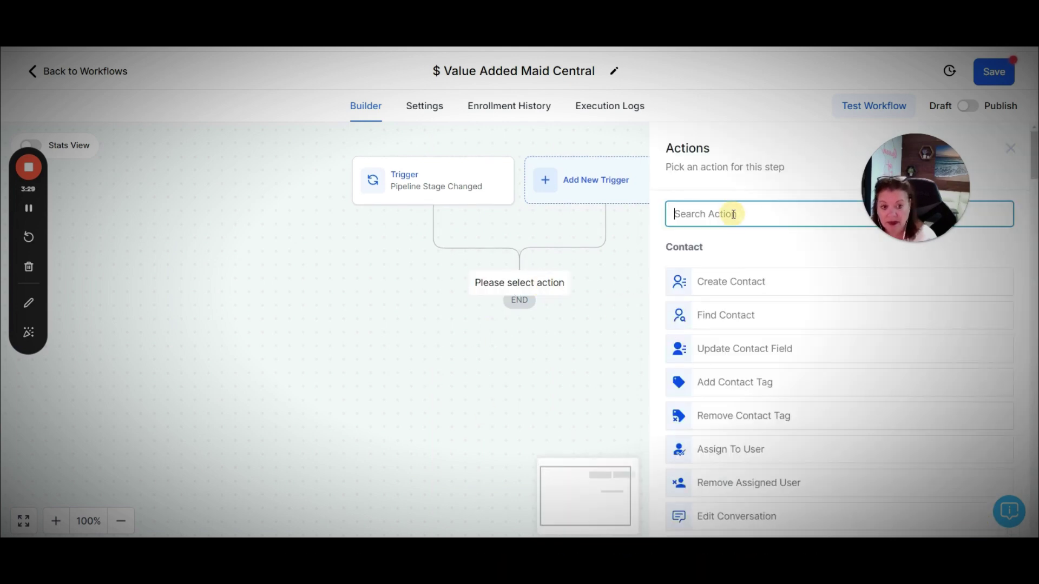
Search actions for 'create' and choose Create/Update Opportunity.
text(va)
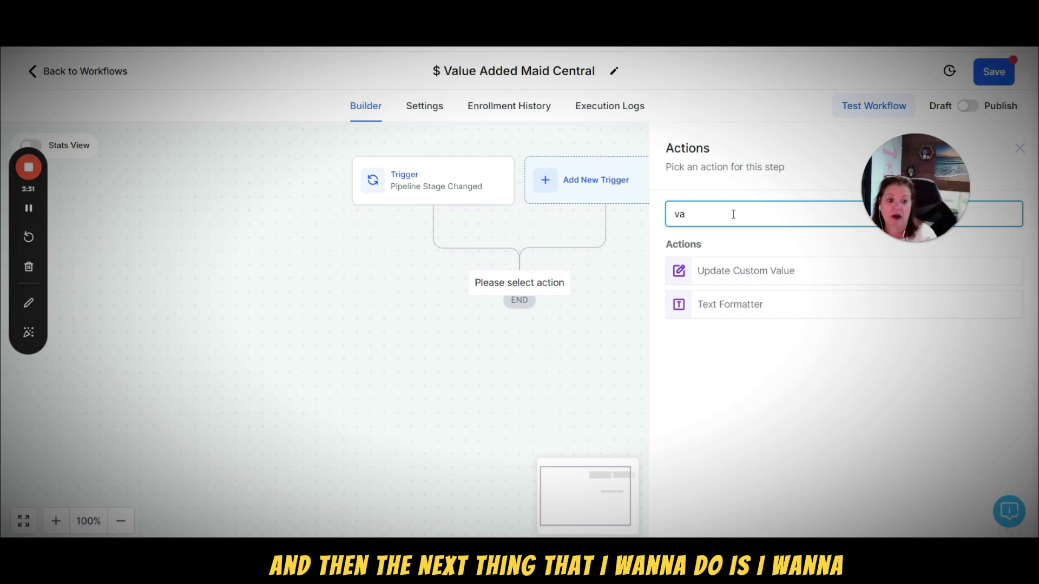
drag(703, 214, 622, 220)
key(BackSpace)
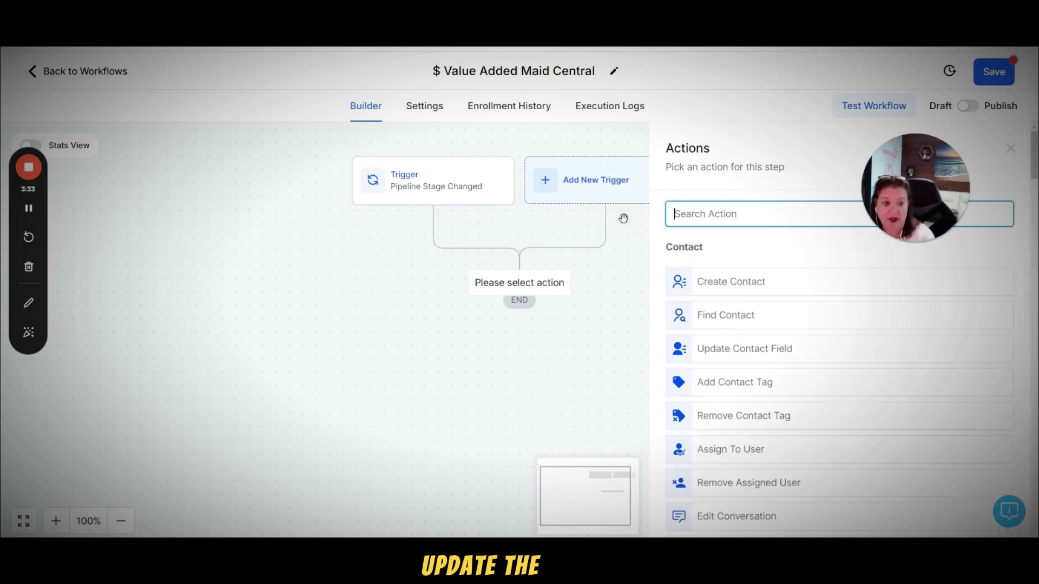
click(30, 210)
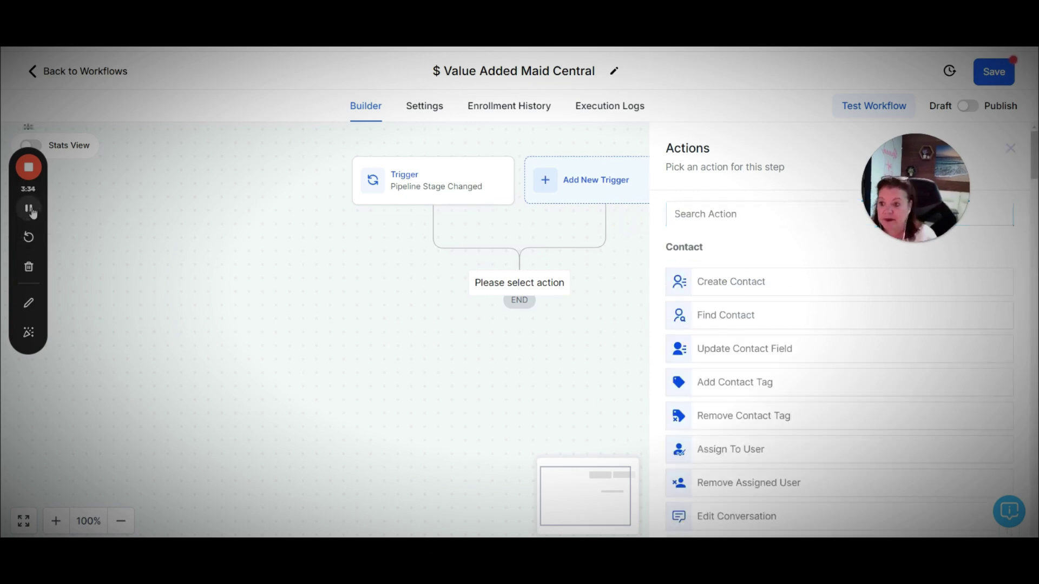
click(726, 214)
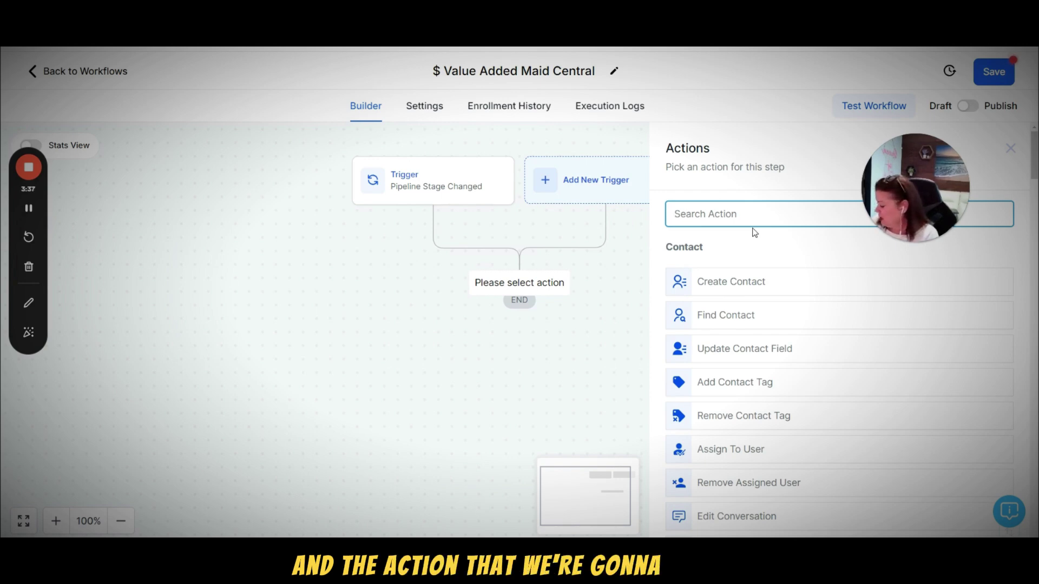
text(create)
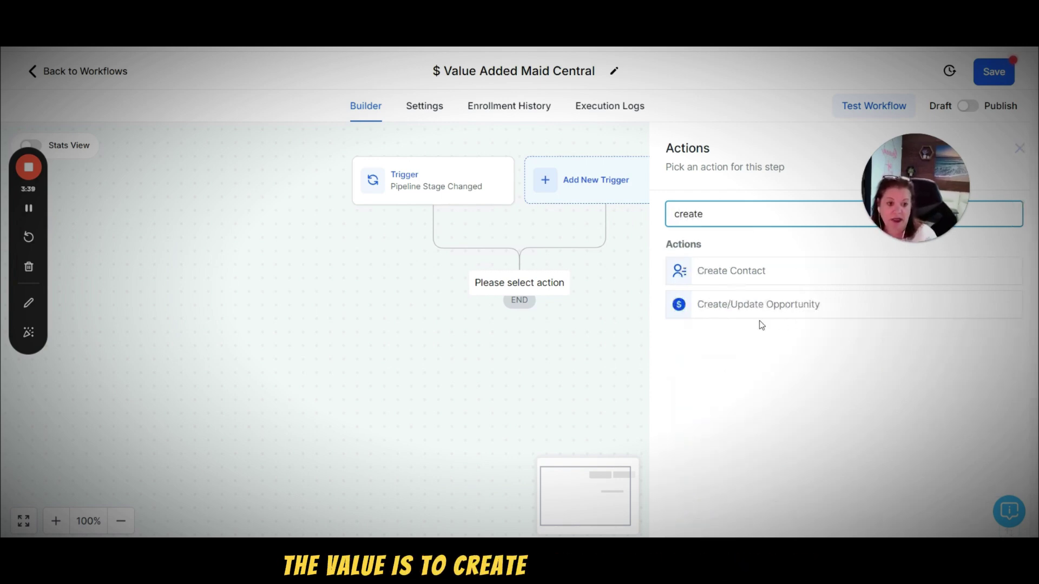
click(741, 307)
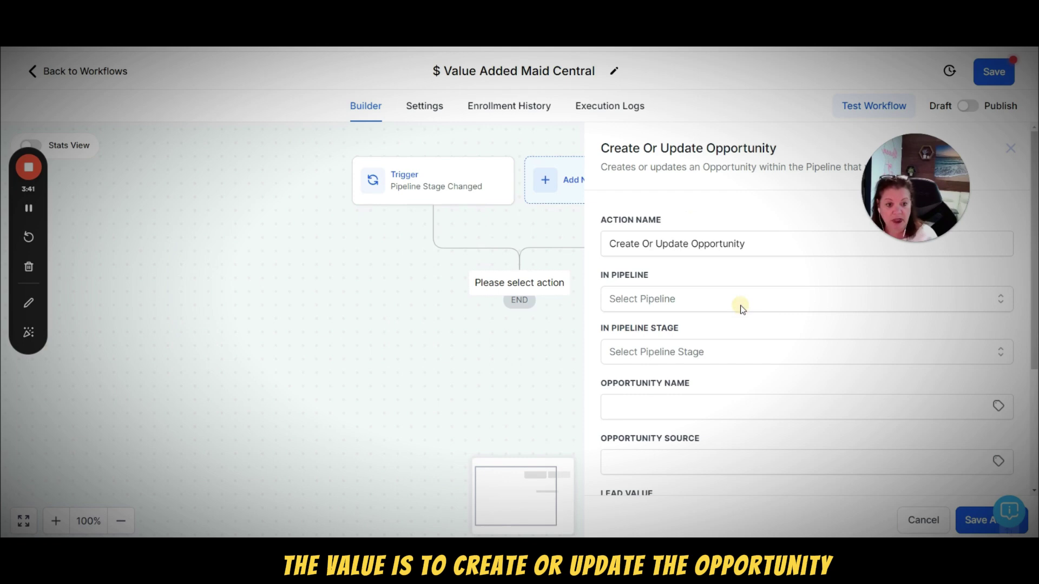
Set the opportunity's pipeline to Maid Central Pipeline and stage to (1) Lead Submitted.
click(657, 299)
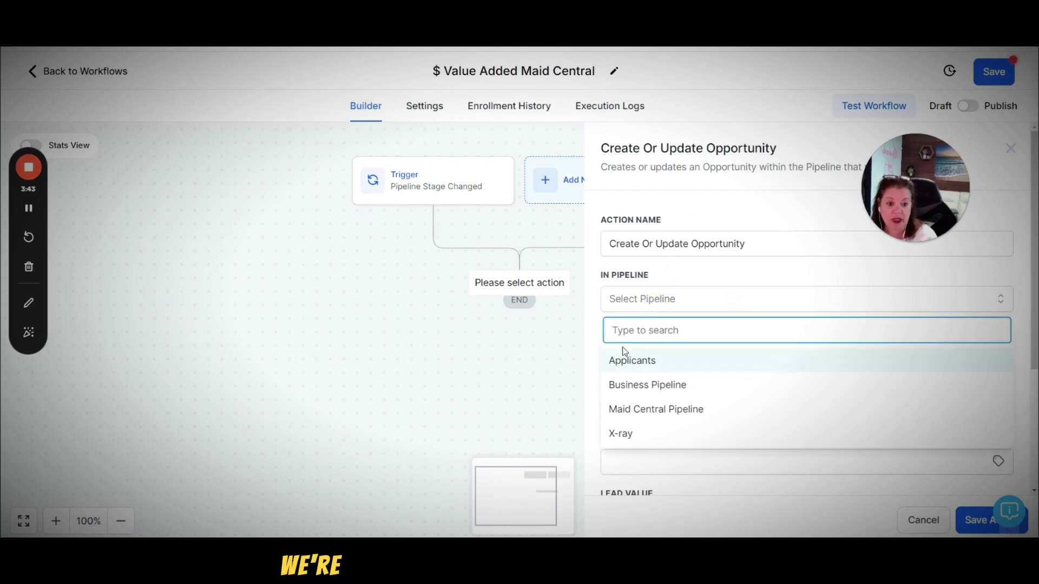
click(629, 410)
click(692, 352)
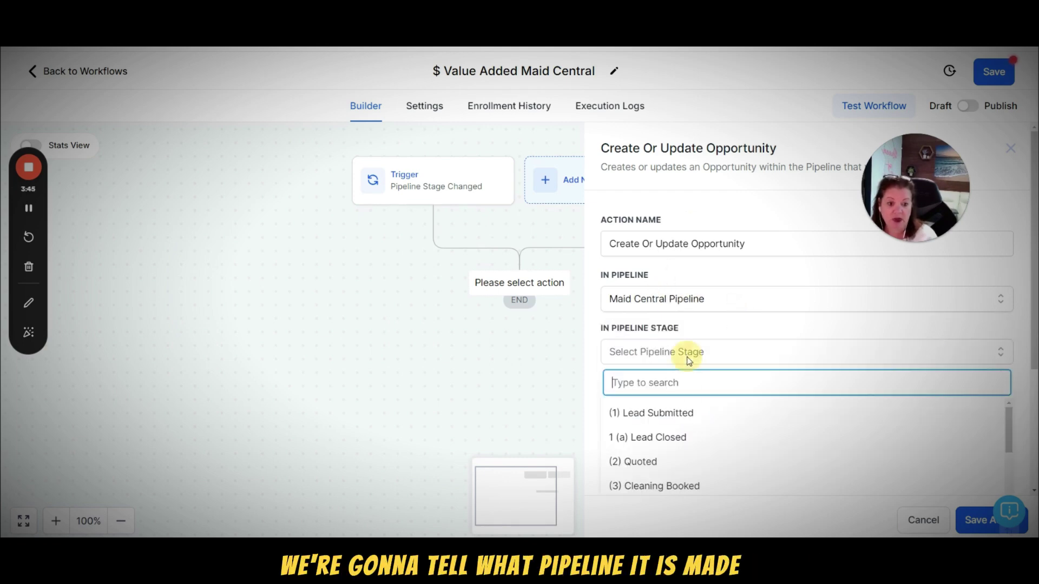
click(638, 414)
scroll(663, 274, down, 3)
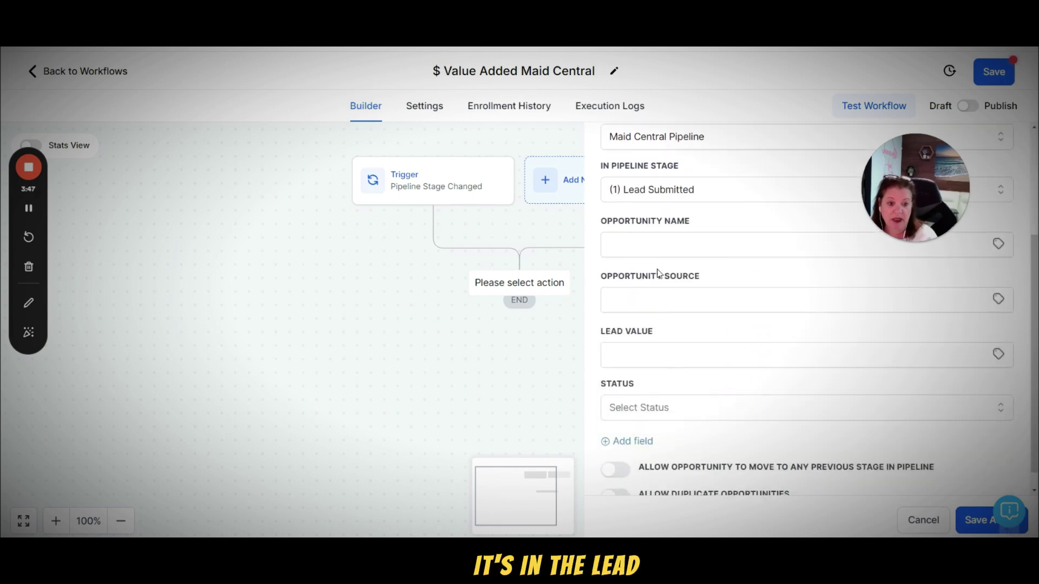
click(628, 250)
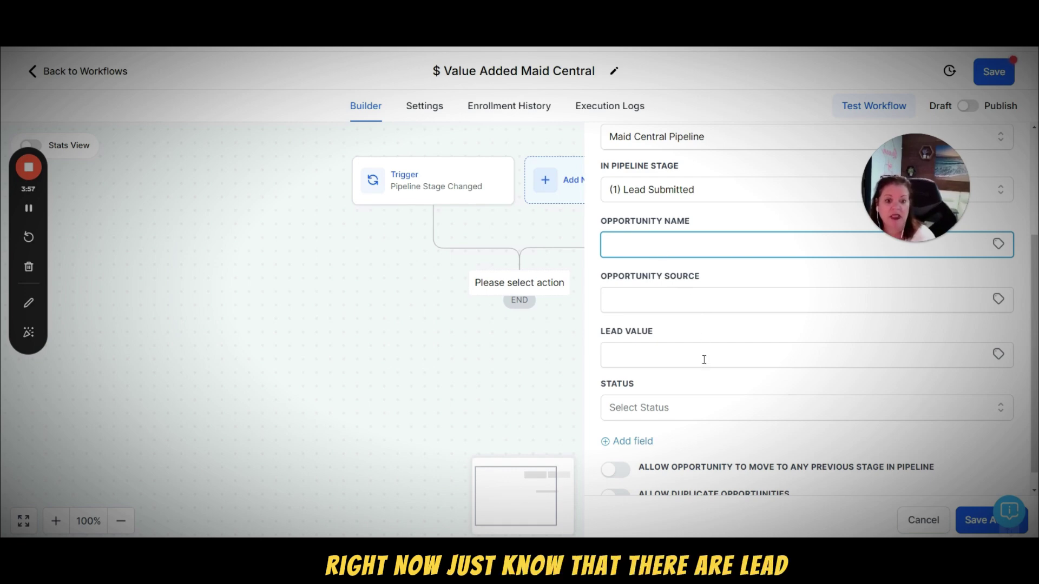
click(695, 300)
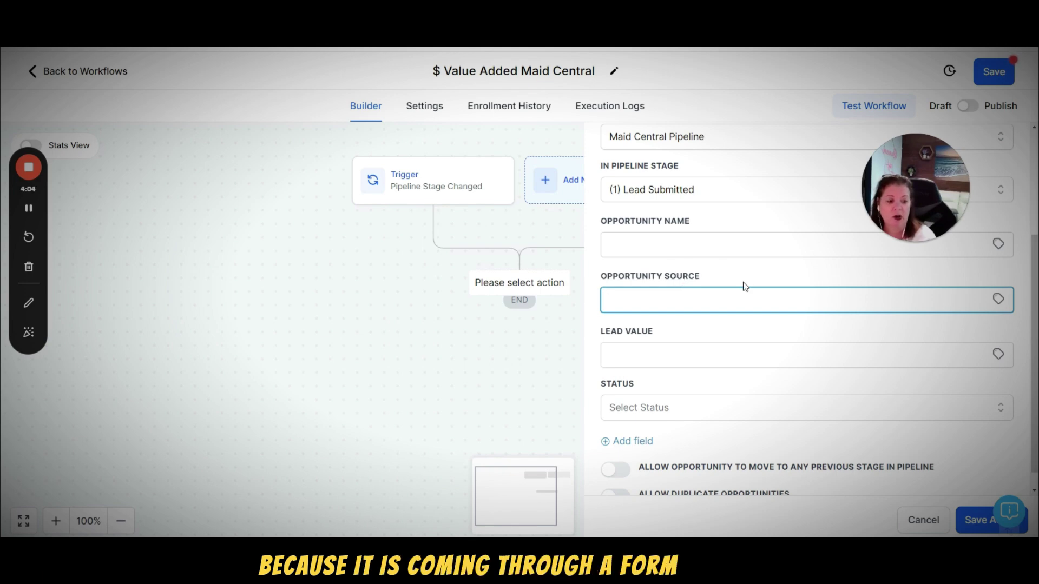
Set lead value 350 and status open, then save the action.
scroll(730, 296, down, 1)
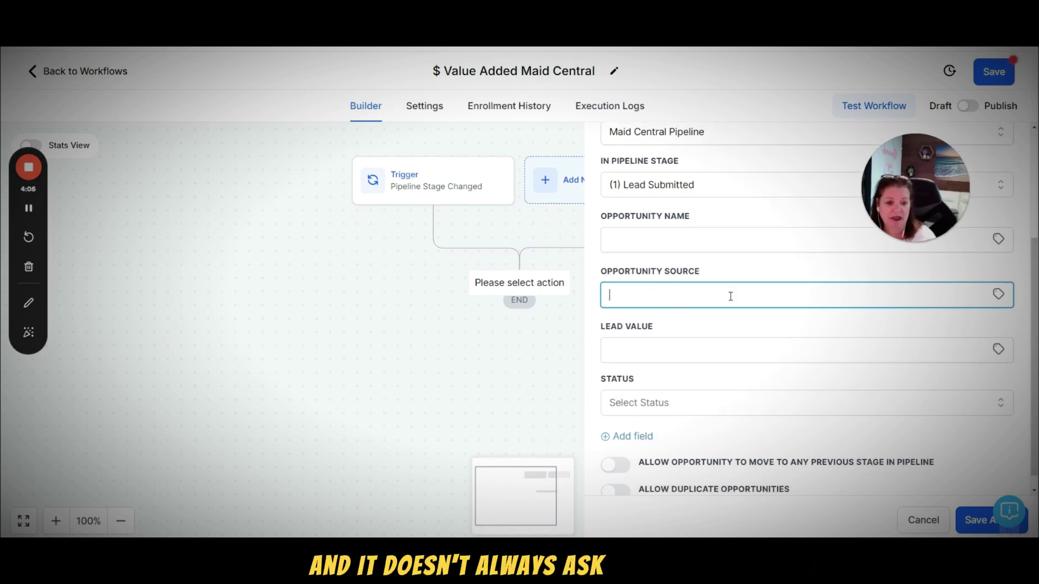
scroll(704, 308, down, 1)
click(643, 333)
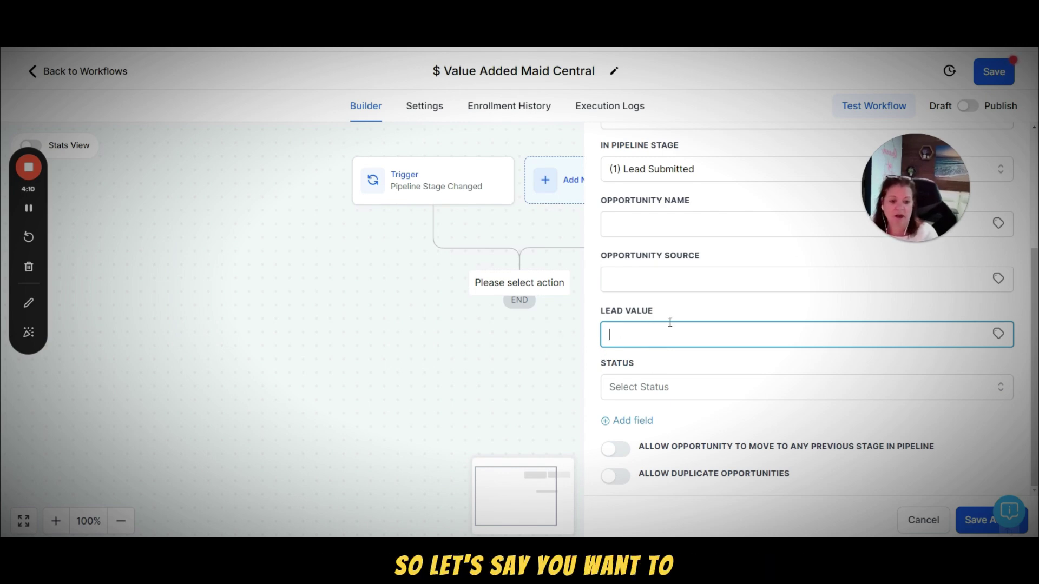
text(350)
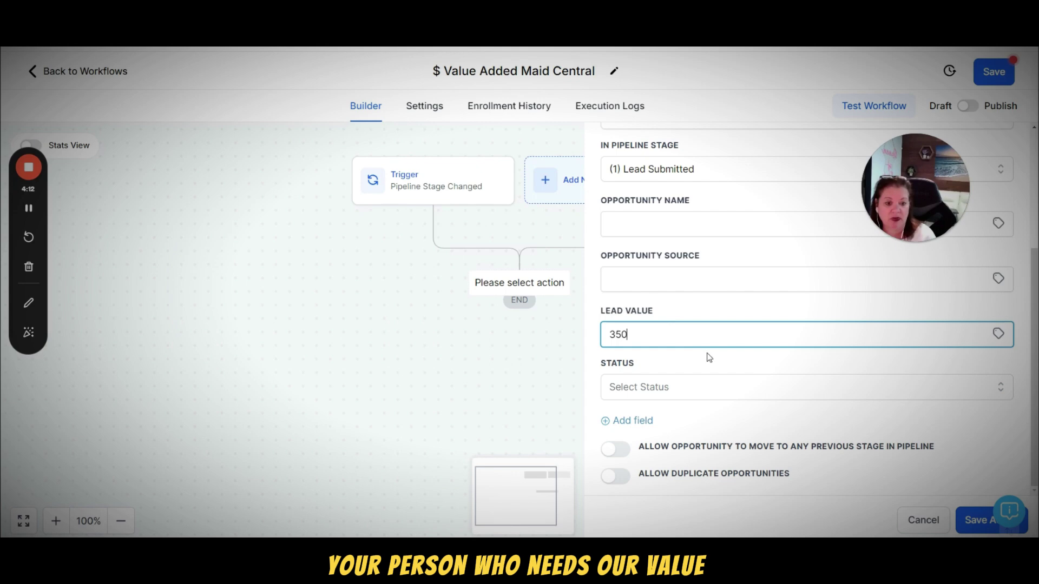
click(651, 390)
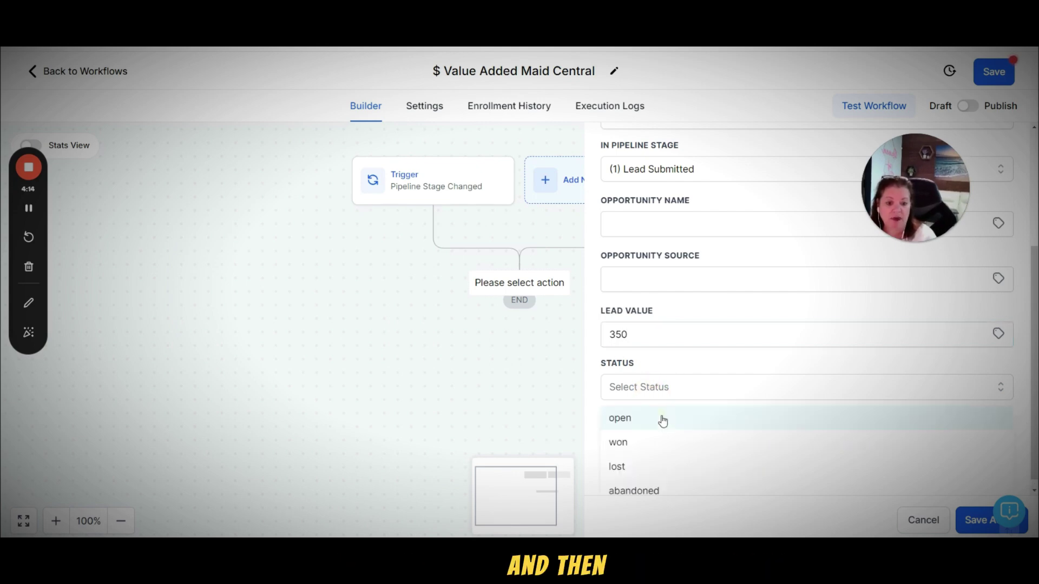
click(660, 419)
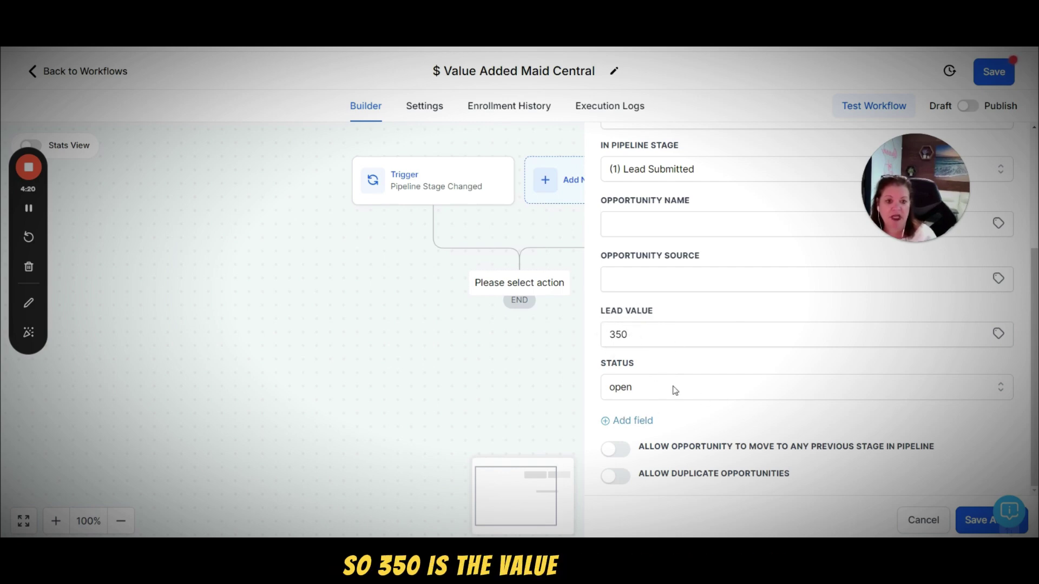
scroll(672, 390, up, 3)
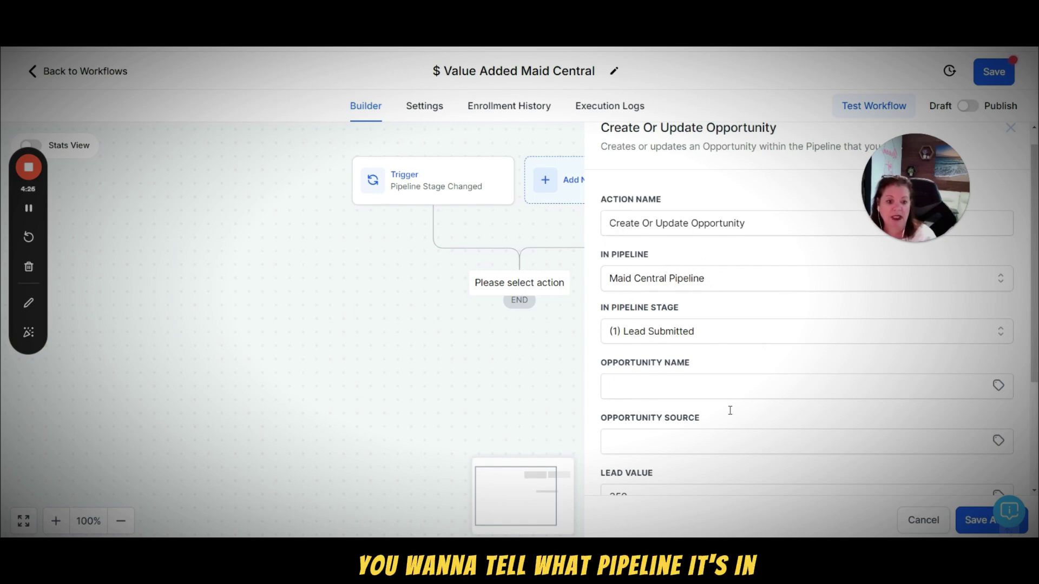
click(969, 521)
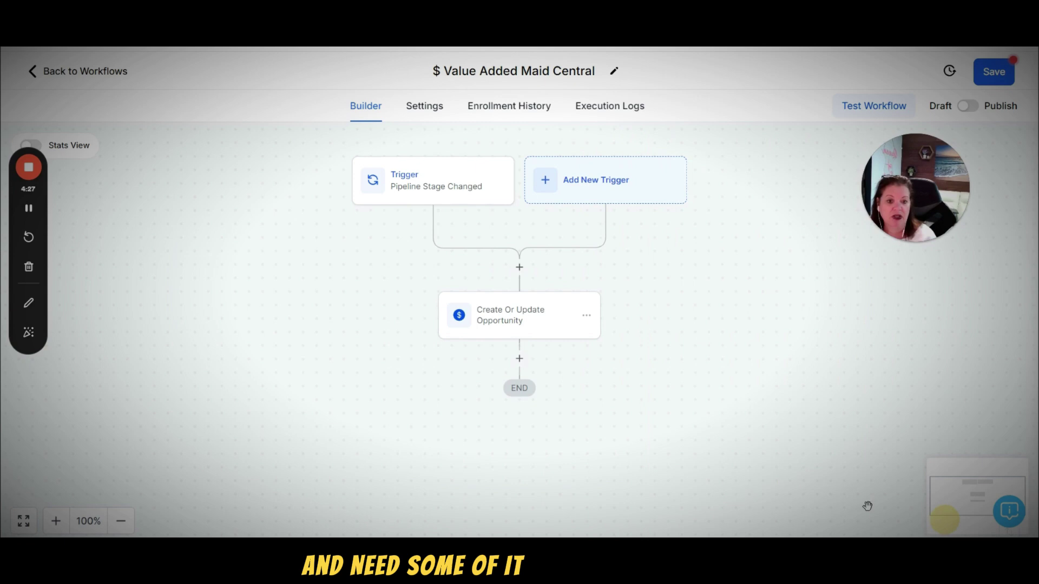
Save and publish the workflow, then go back to the Opportunities pipeline board.
click(998, 79)
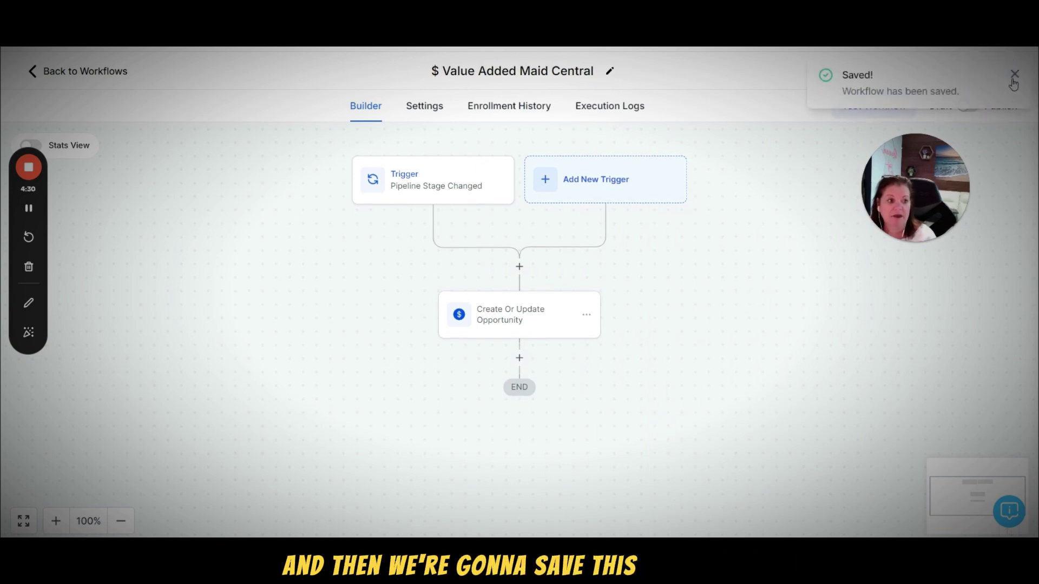
click(1013, 75)
click(967, 106)
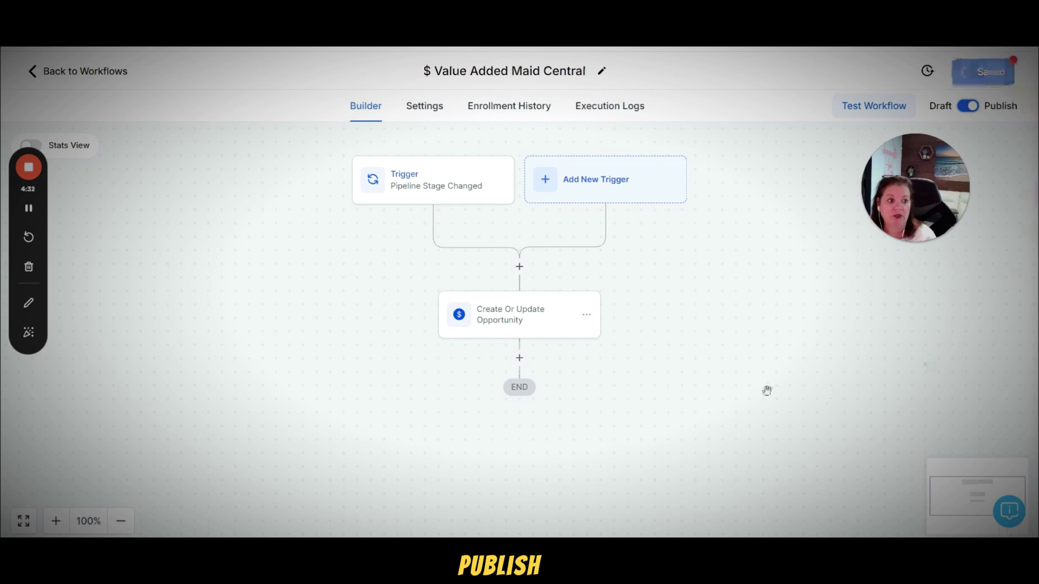
click(43, 71)
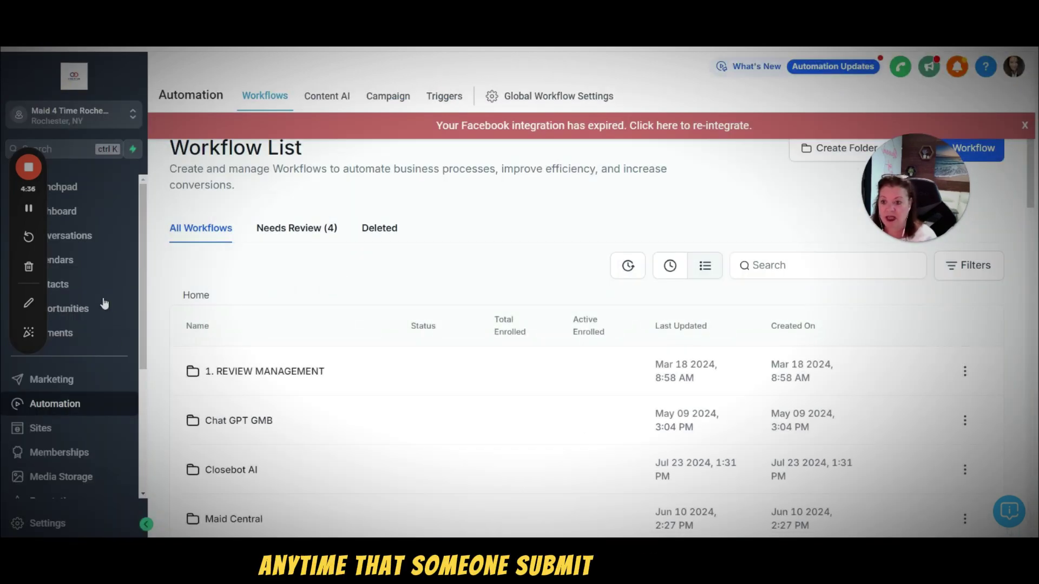
click(76, 307)
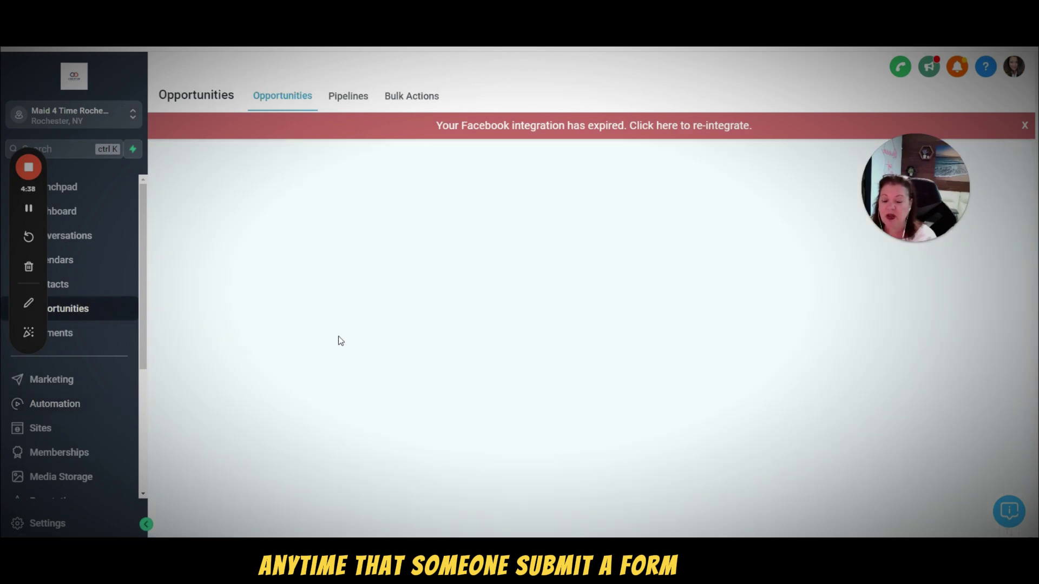